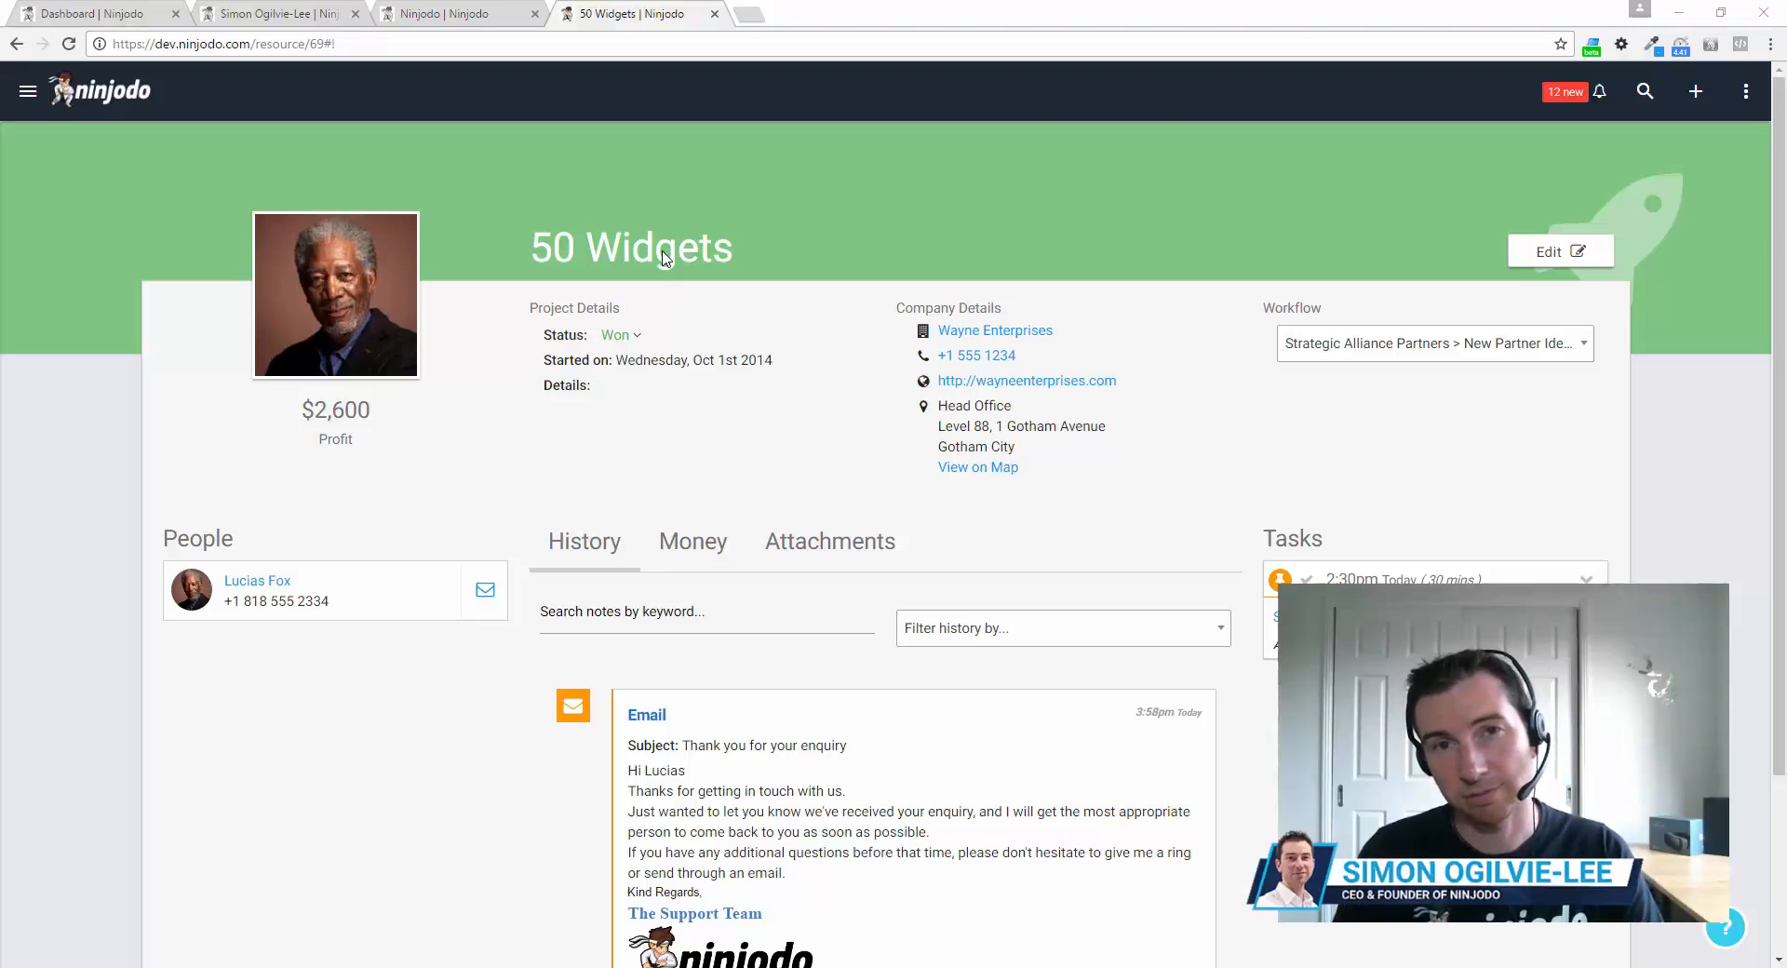
Step: Toggle the 50 Widgets deal status to Pipeline, then restore it to Won
left_click(638, 336)
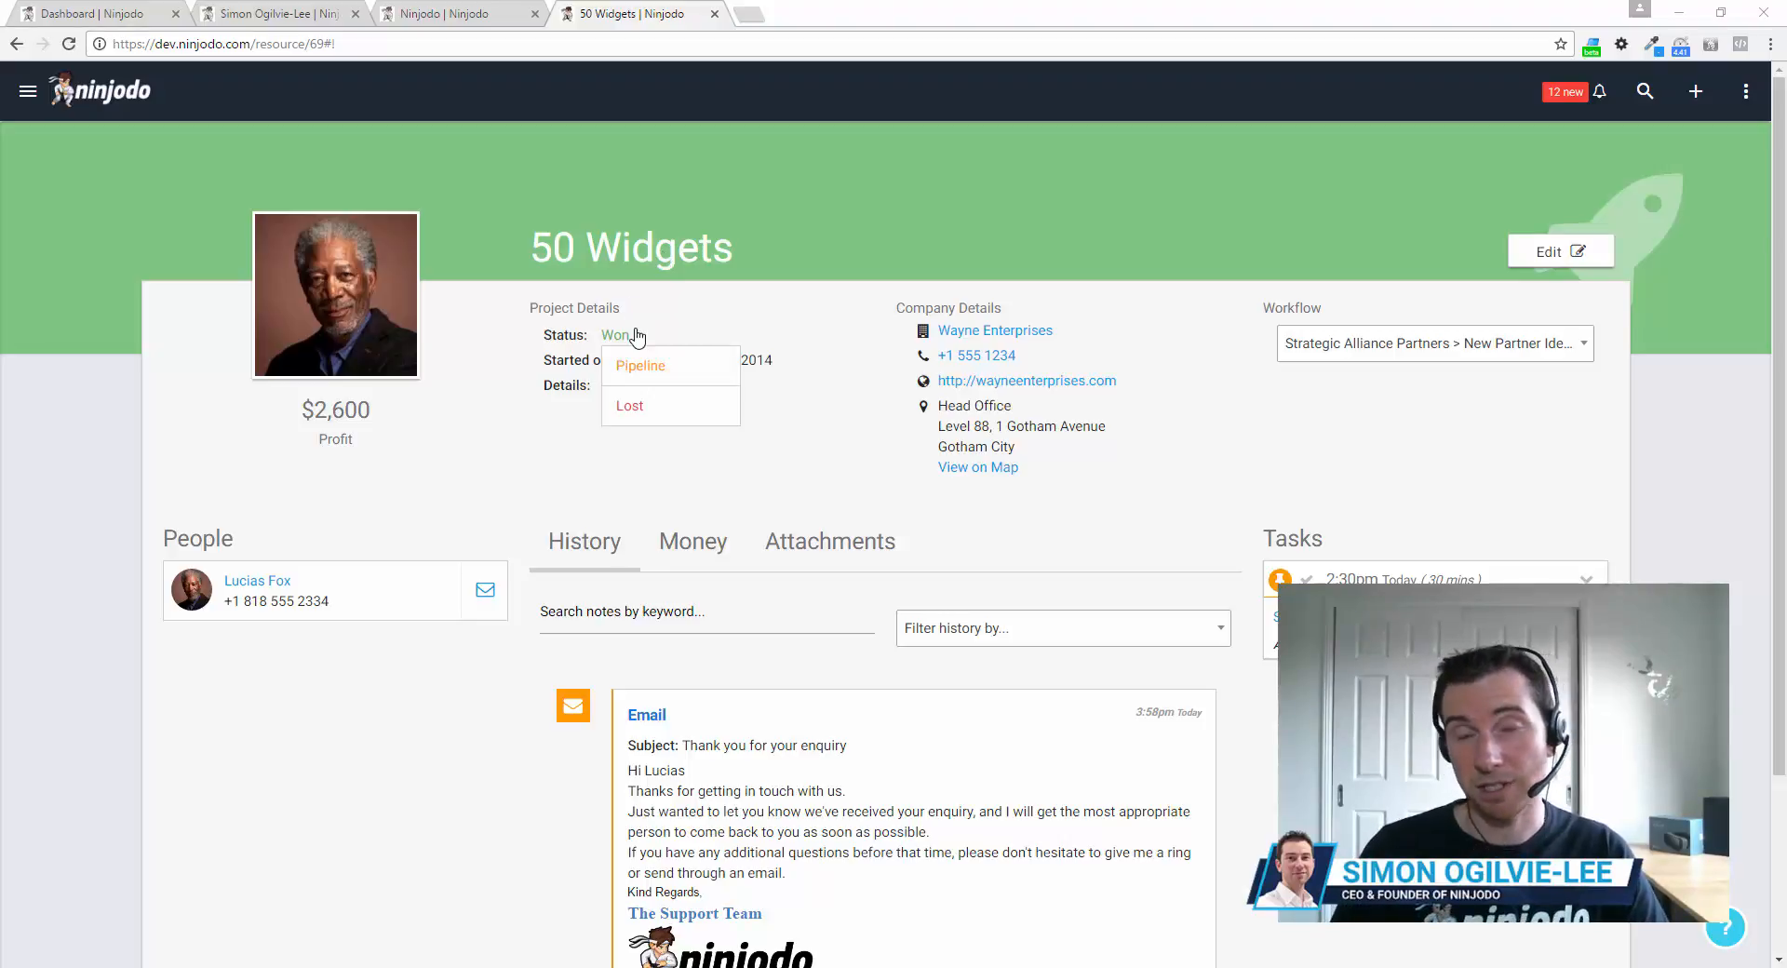
left_click(638, 335)
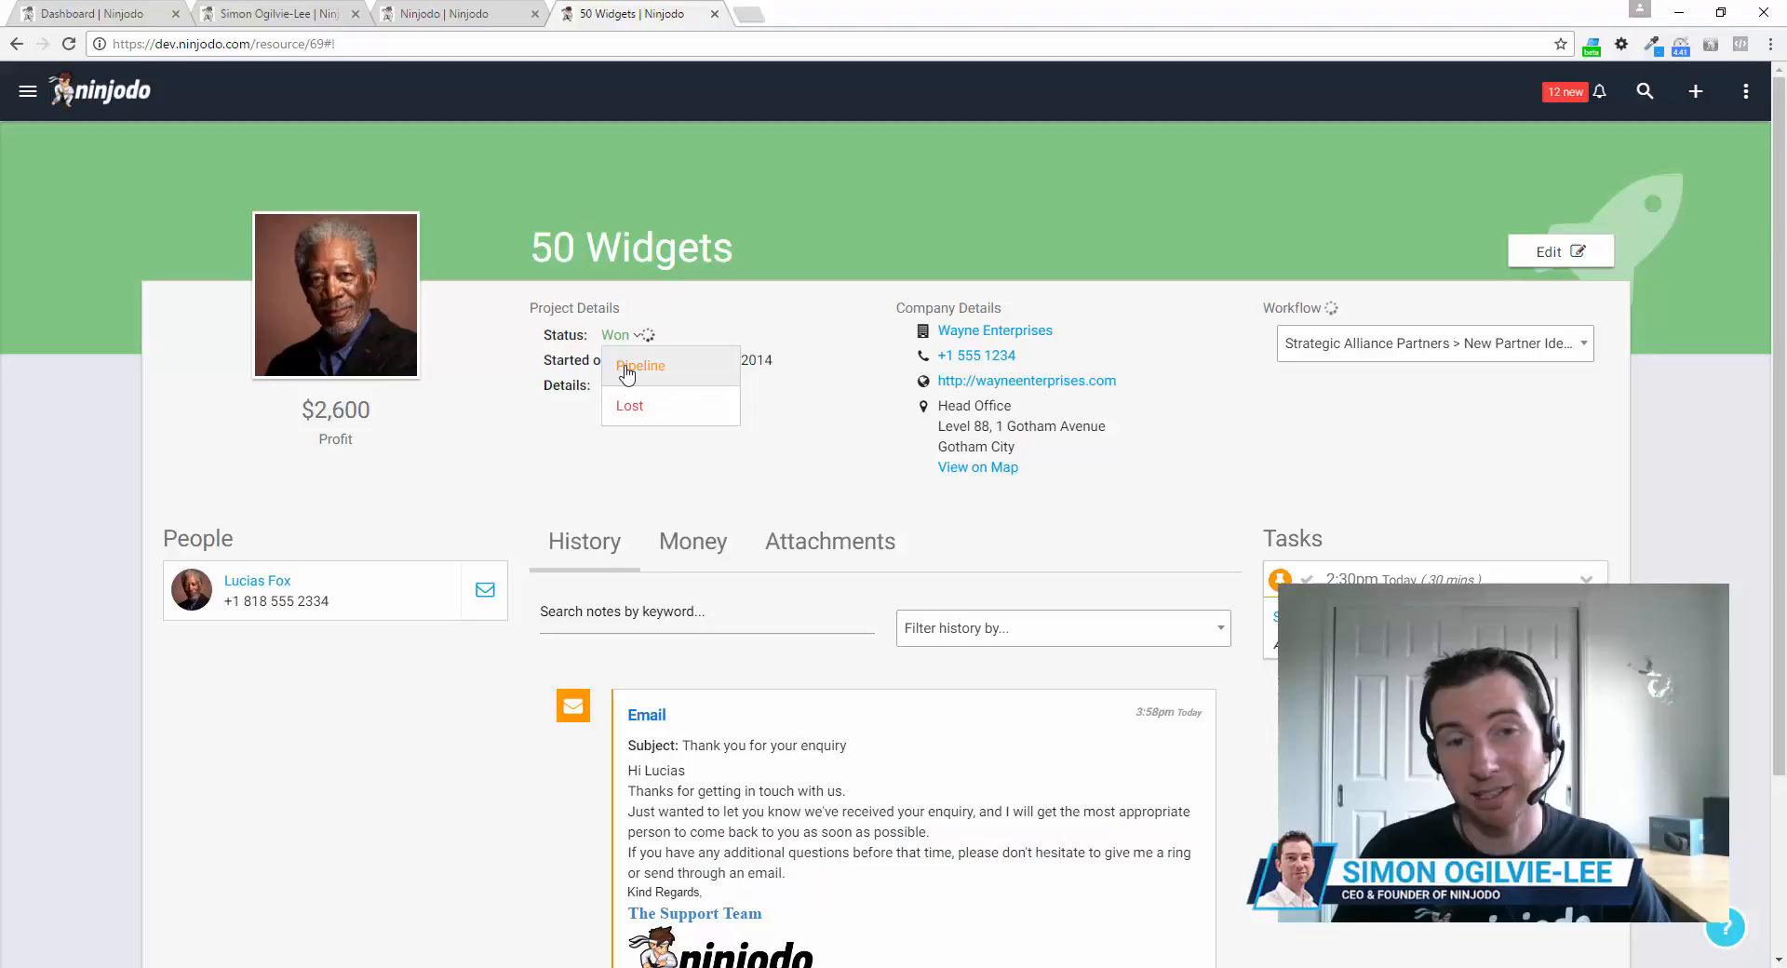
left_click(627, 375)
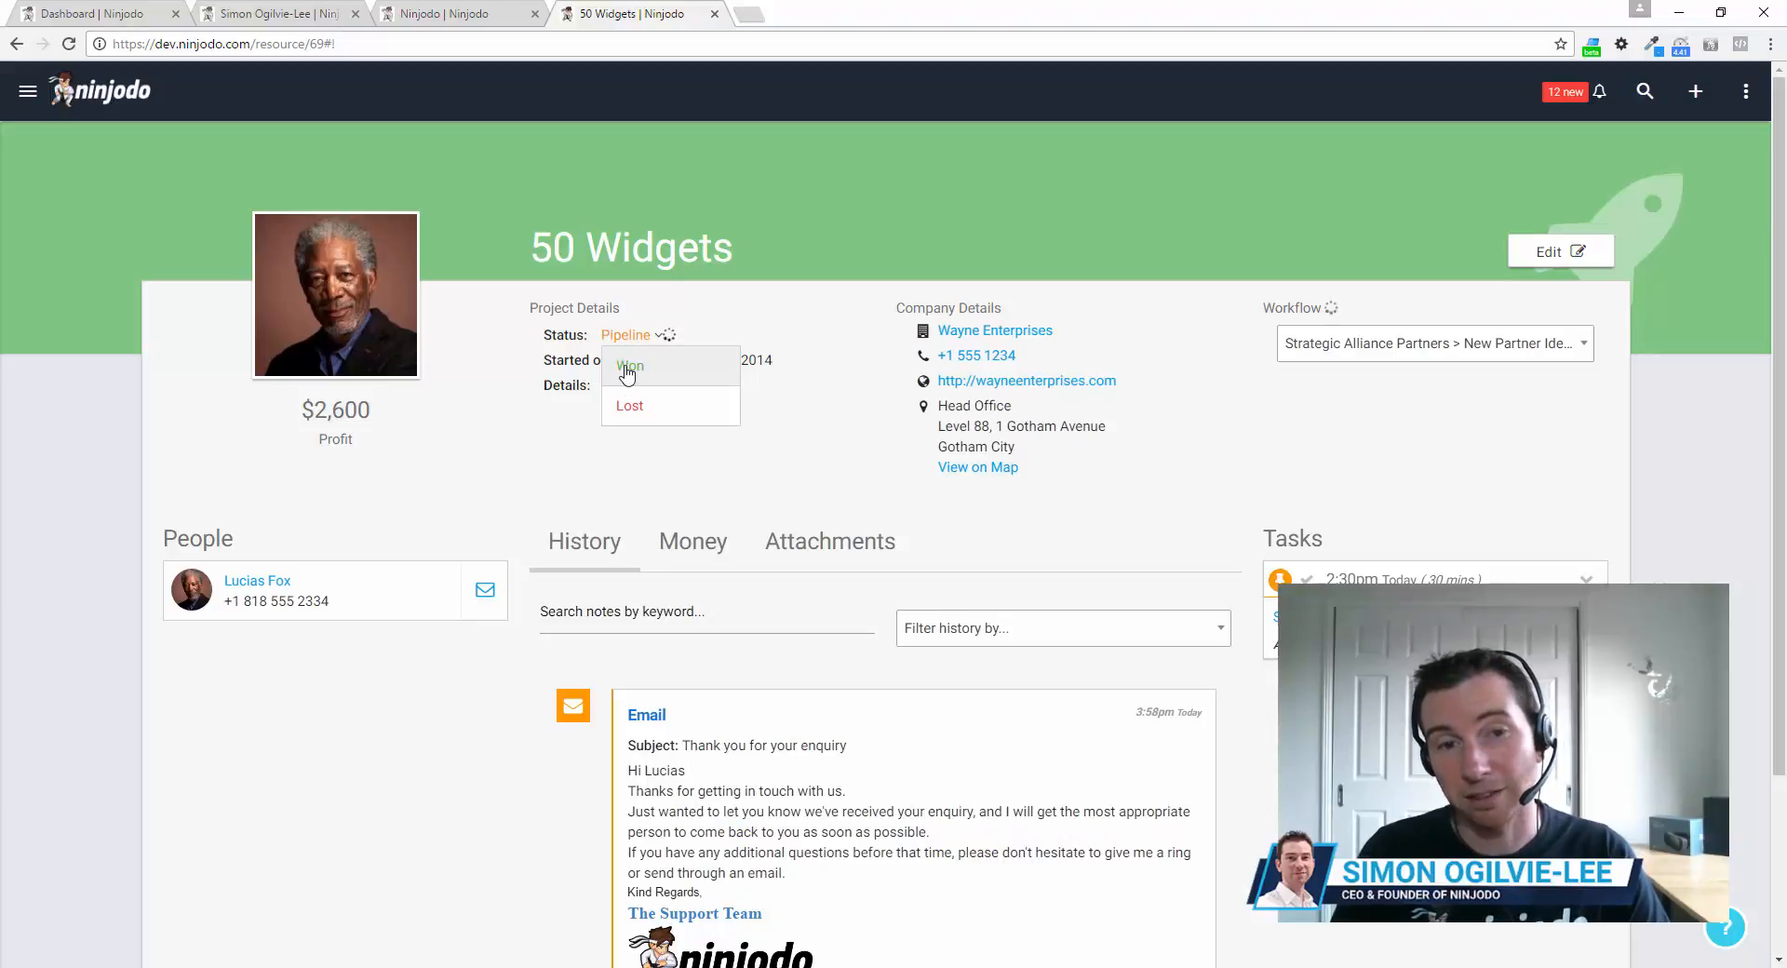
left_click(626, 366)
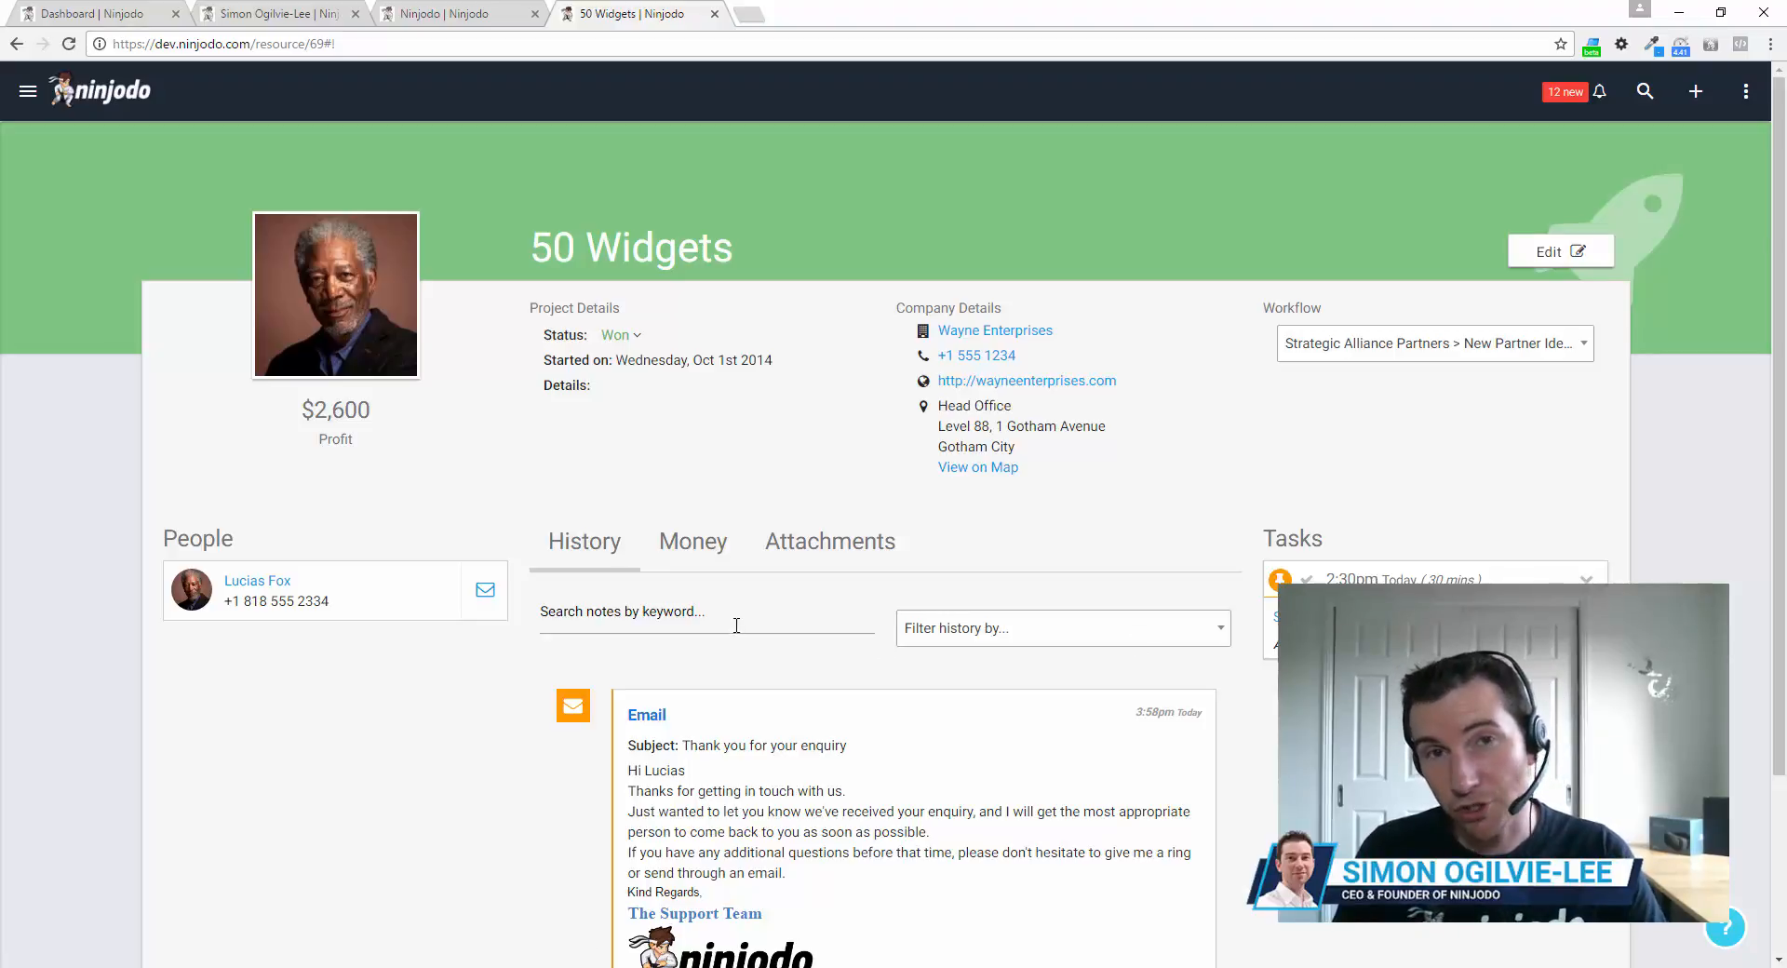
Step: View the Money breakdown: $5,100 revenue, $2,500 expenses, $2,600 profit
left_click(693, 540)
scroll(815, 591, "down", 1)
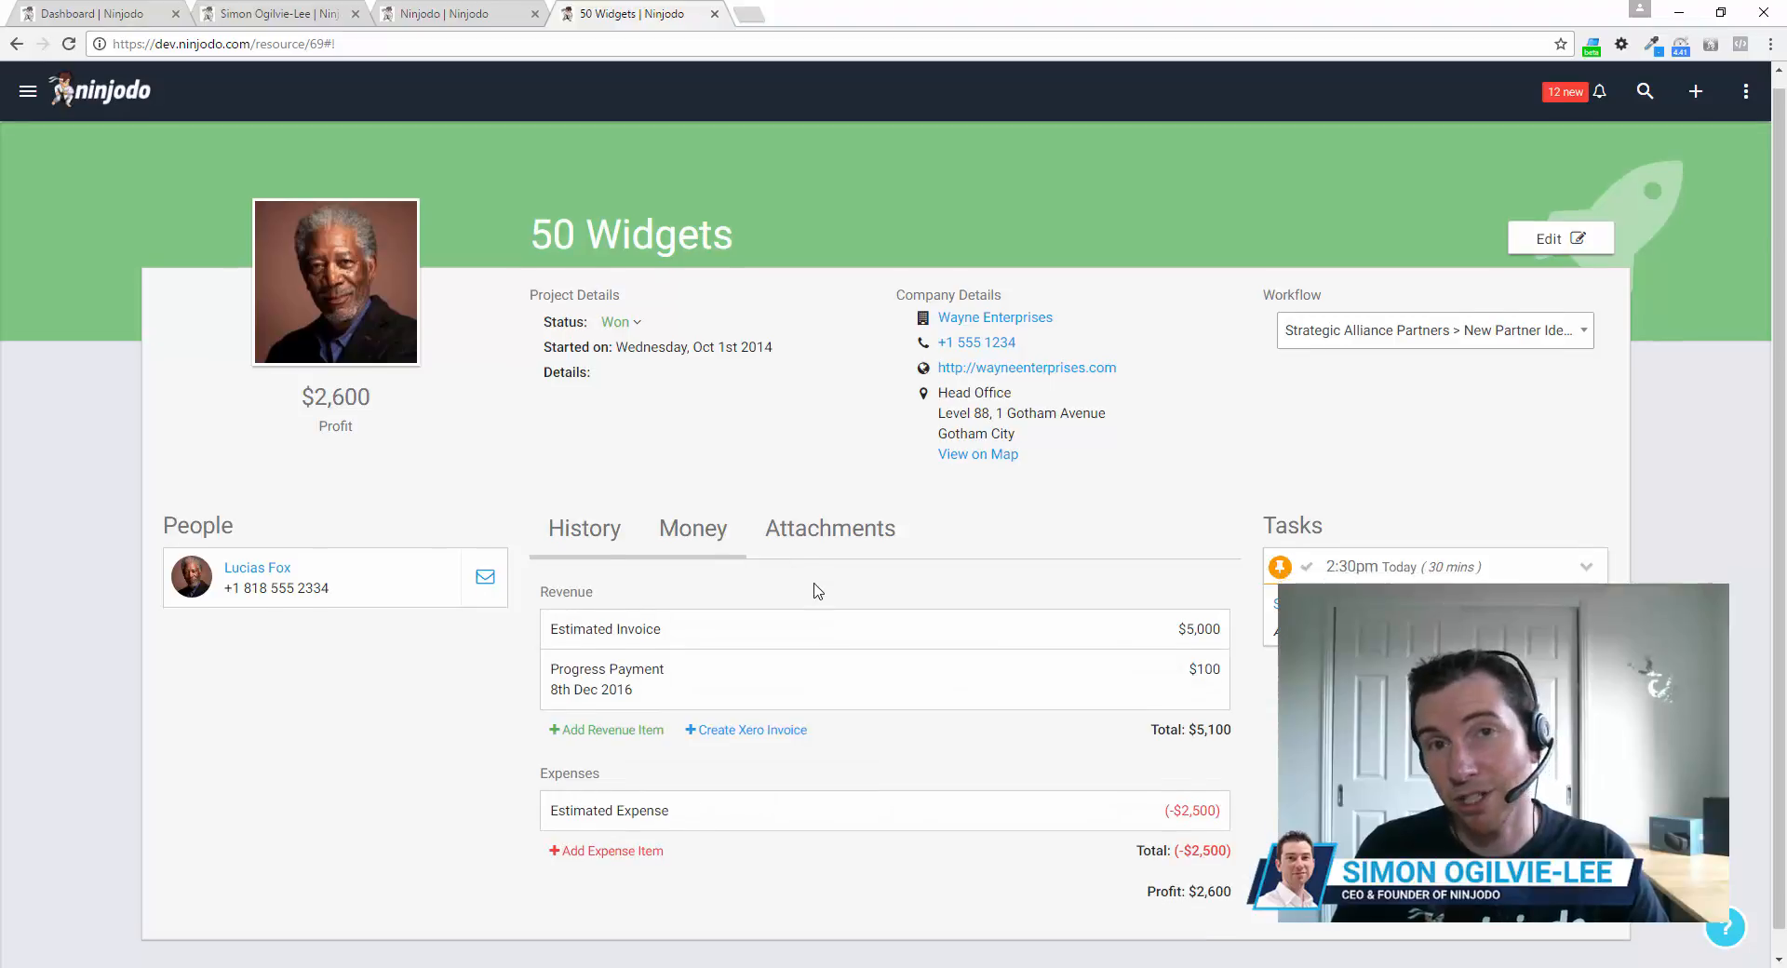
scroll(815, 591, "down", 1)
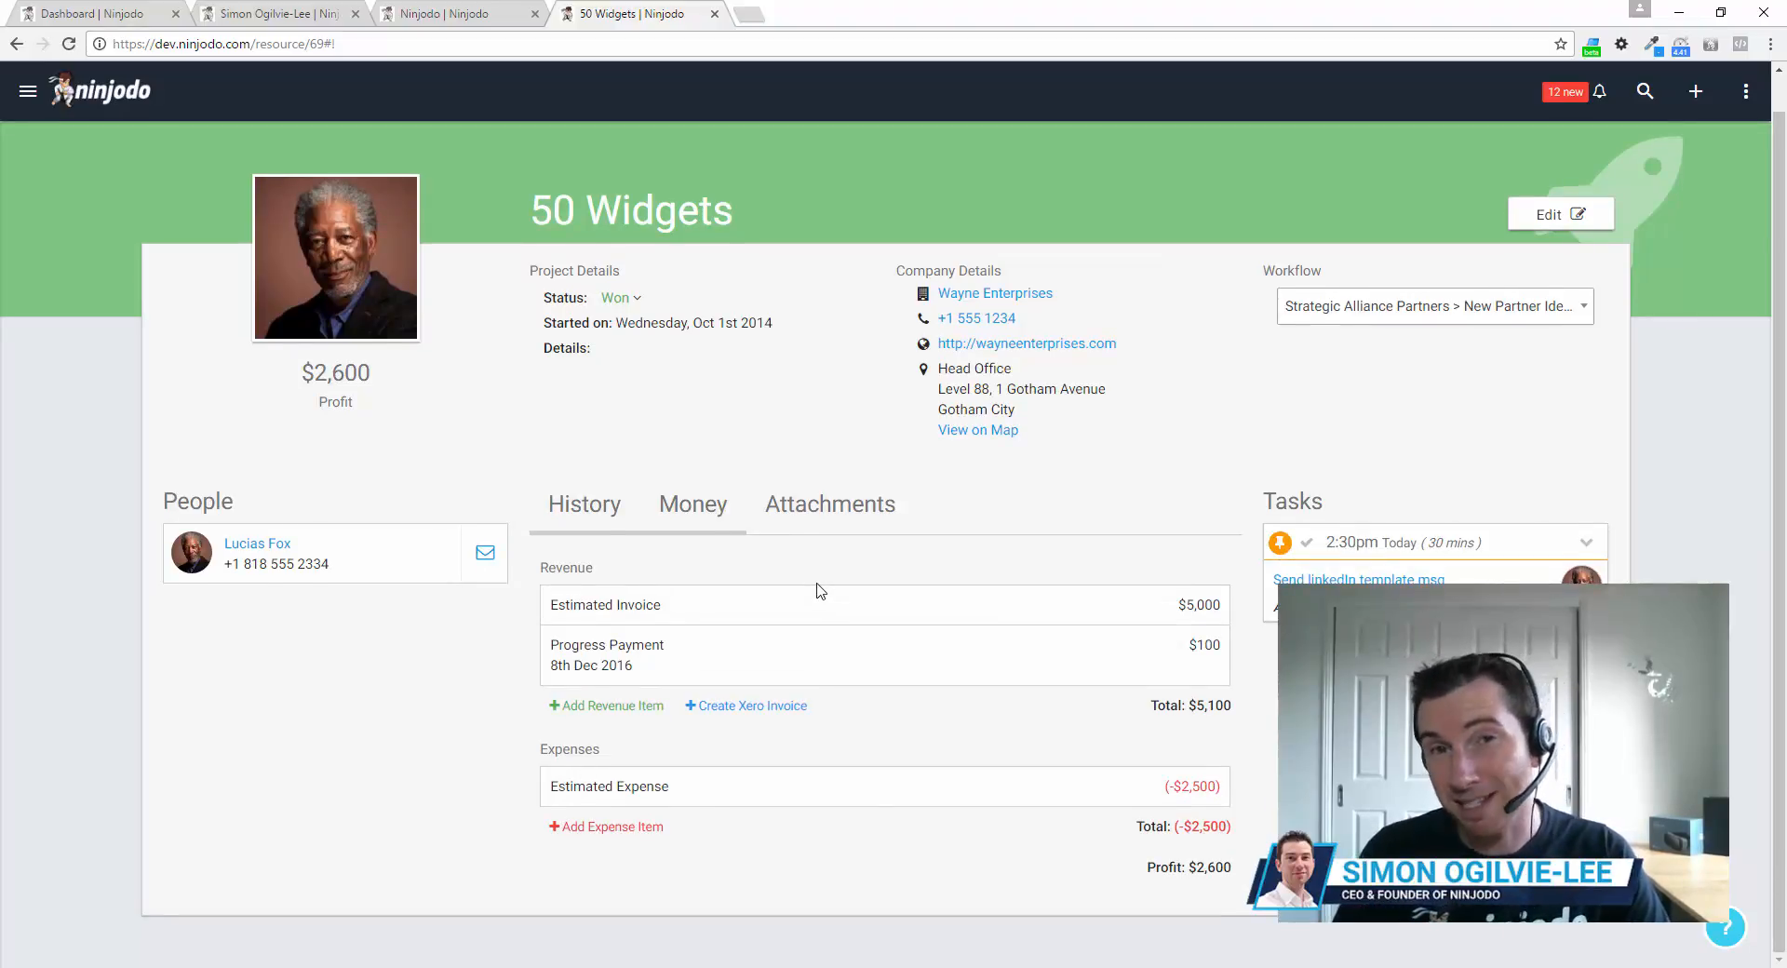
Step: Check the deal's Attachments (none linked), then bring up the Create New record menu
left_click(852, 505)
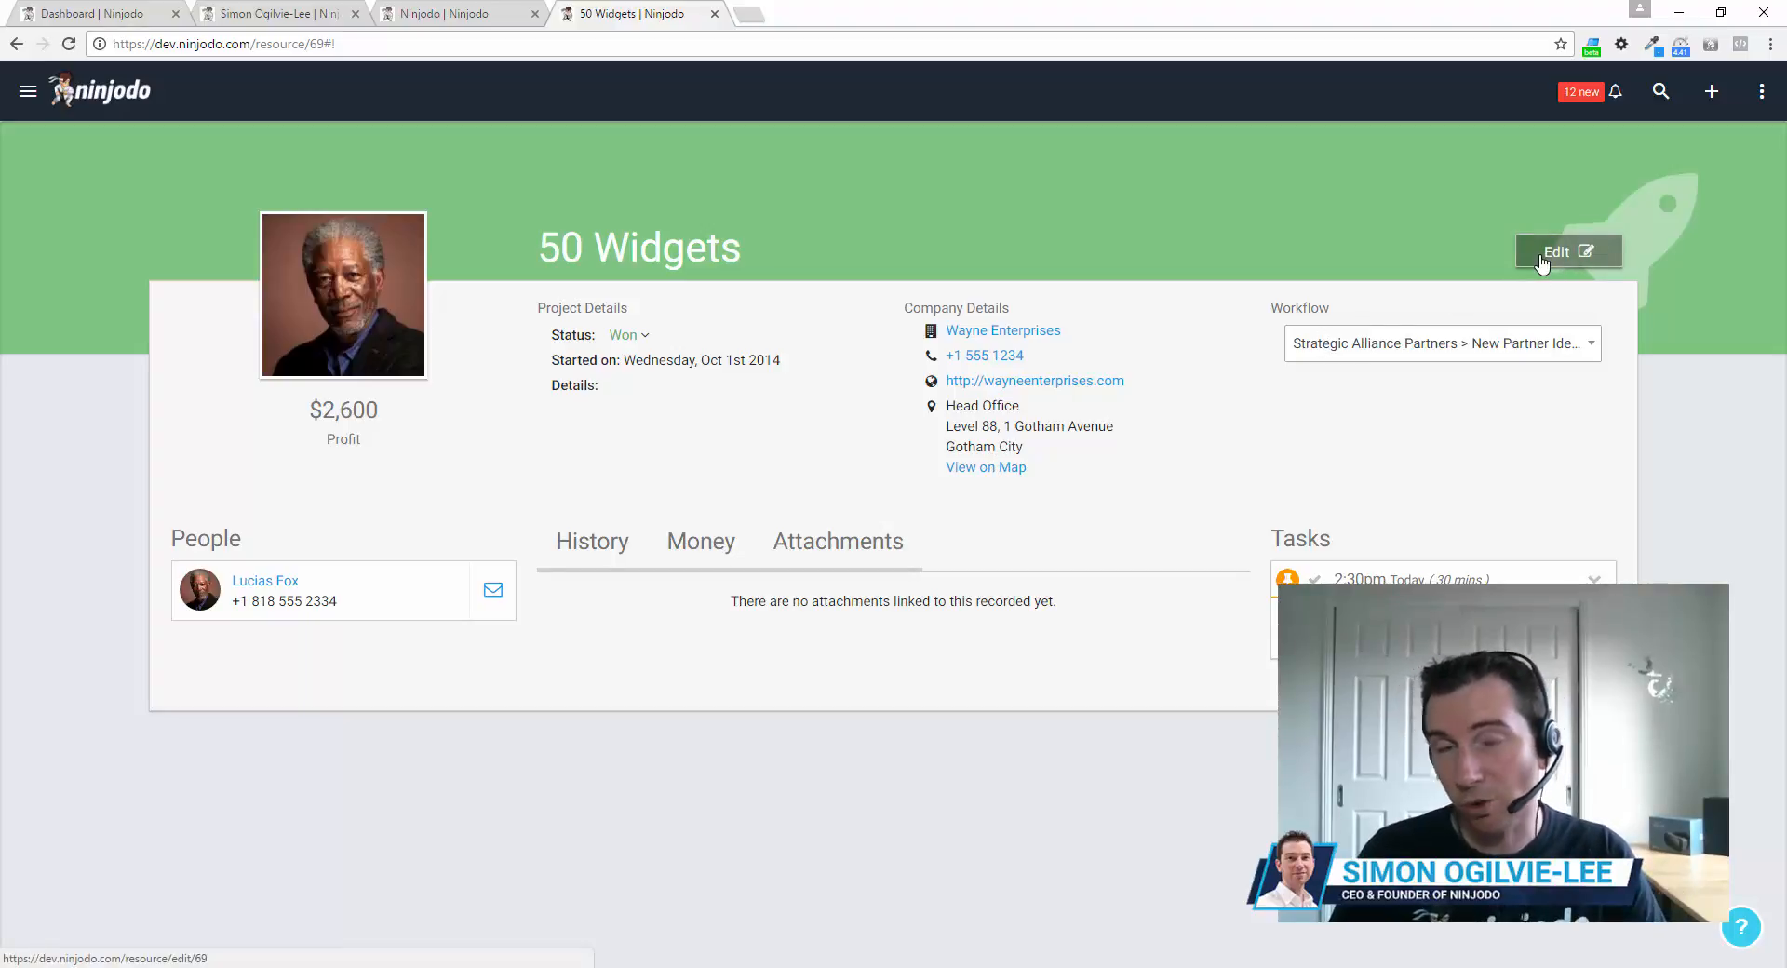
left_click(1713, 92)
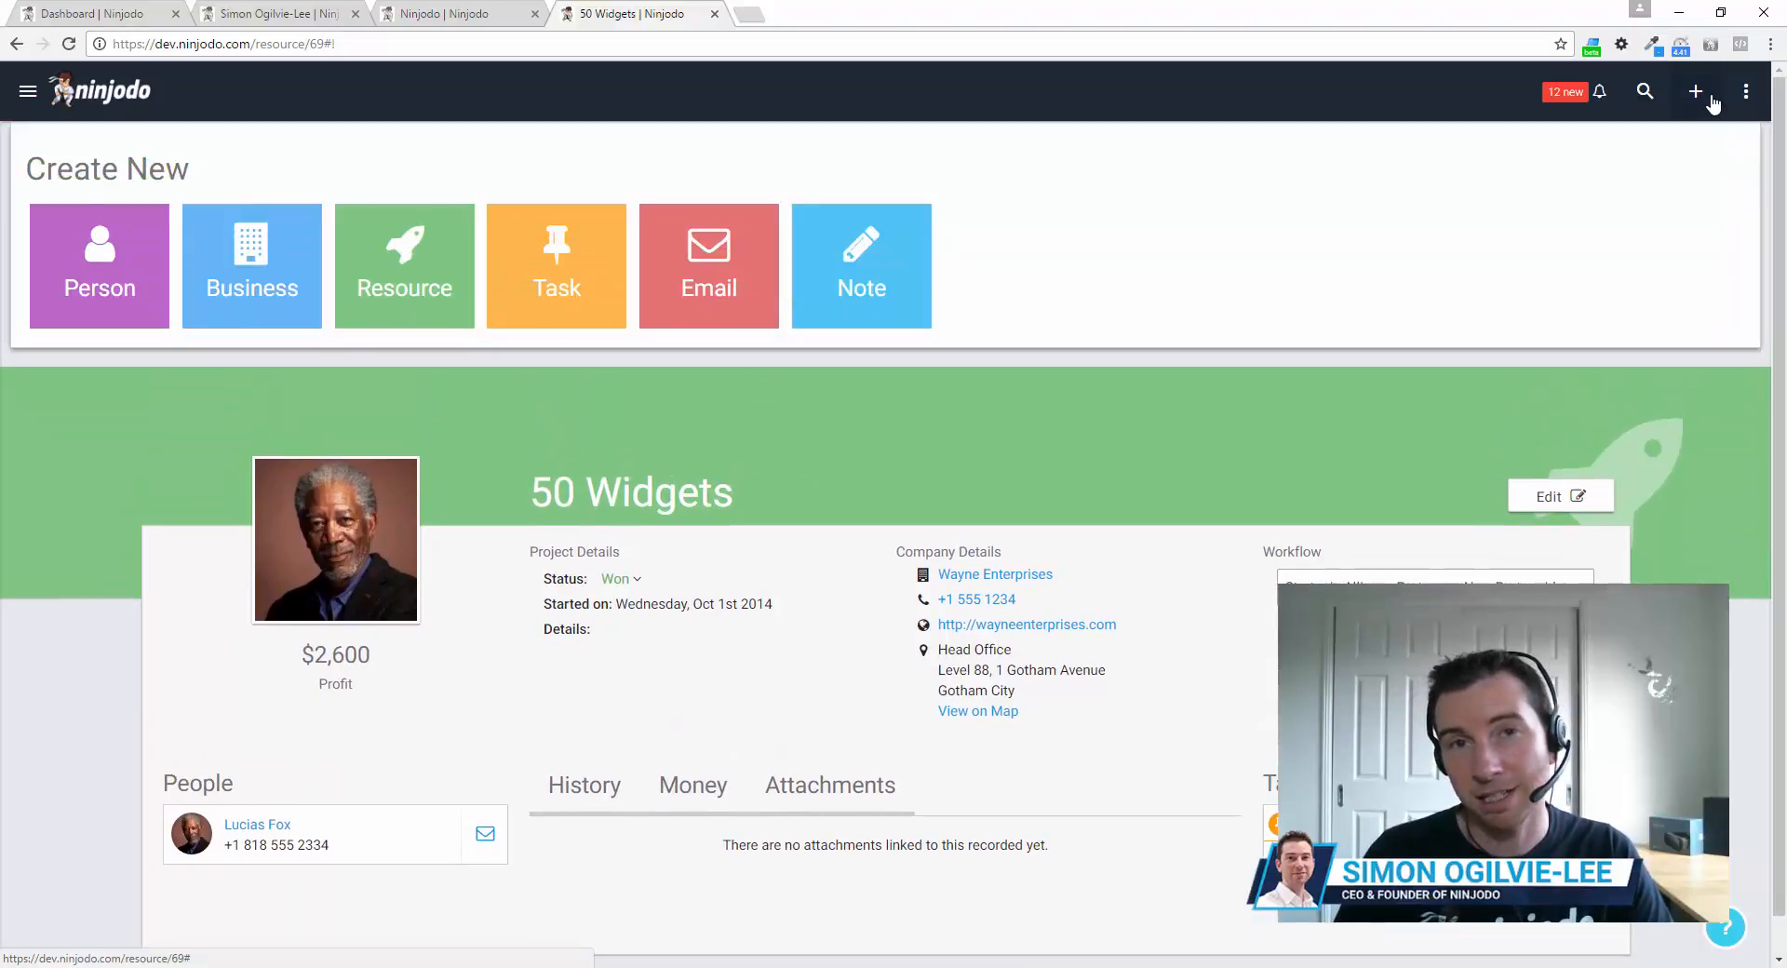